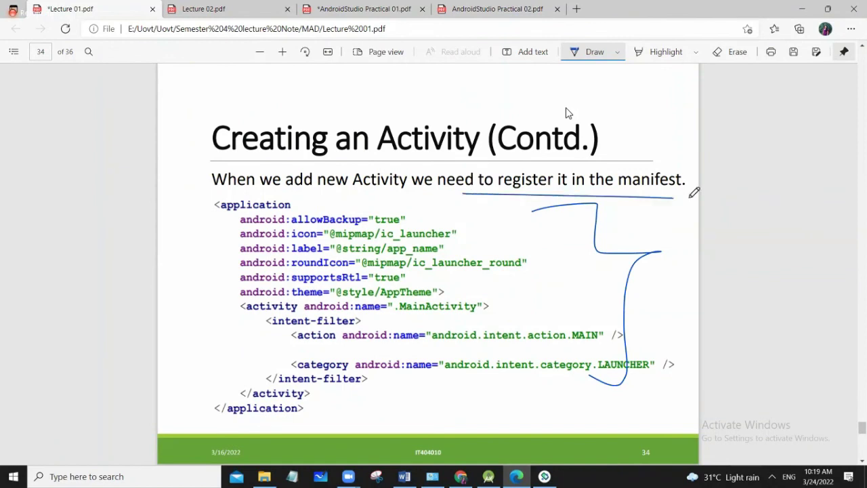
# Underline "register it in the manifest" on slide 34 and add freehand pen strokes and handwriting beside the code and across the title
pyautogui.moveTo(487, 192); pyautogui.dragTo(655, 193)
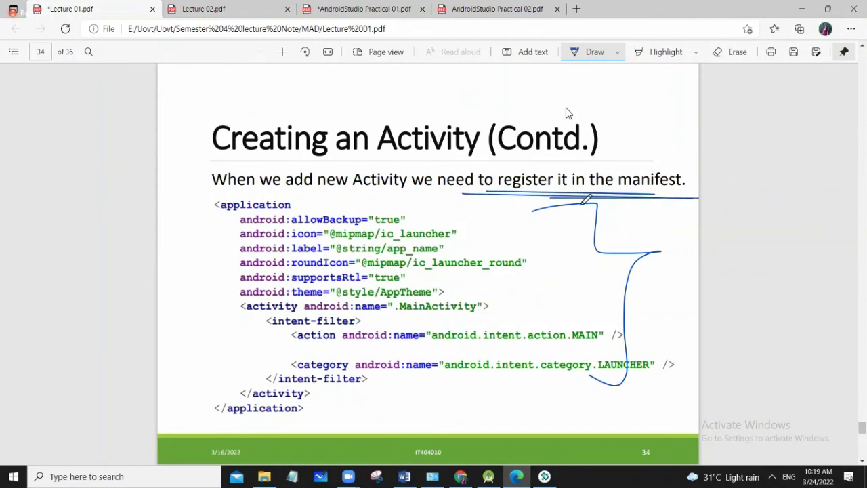
pyautogui.moveTo(631, 220); pyautogui.dragTo(653, 219)
pyautogui.moveTo(641, 234); pyautogui.dragTo(660, 234)
pyautogui.moveTo(679, 216)
pyautogui.mouseDown()
pyautogui.moveTo(674, 227)
pyautogui.moveTo(691, 238)
pyautogui.mouseUp()
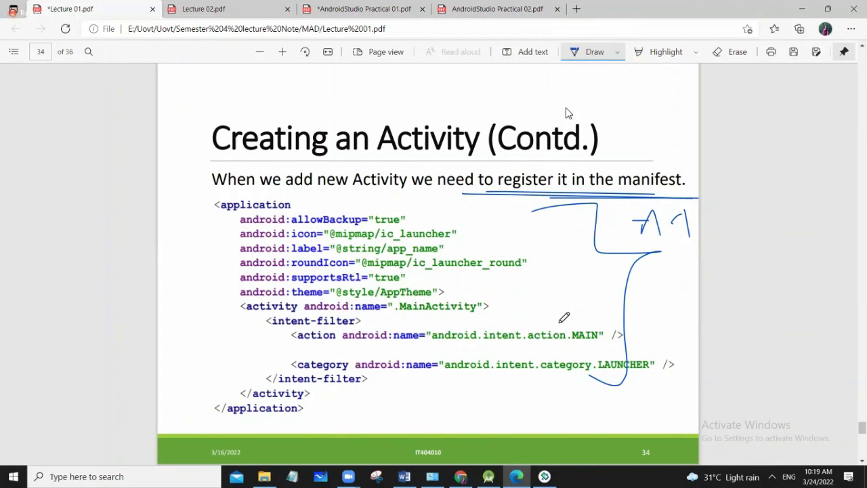
pyautogui.moveTo(479, 236)
pyautogui.mouseDown()
pyautogui.moveTo(610, 265)
pyautogui.moveTo(522, 371)
pyautogui.mouseUp()
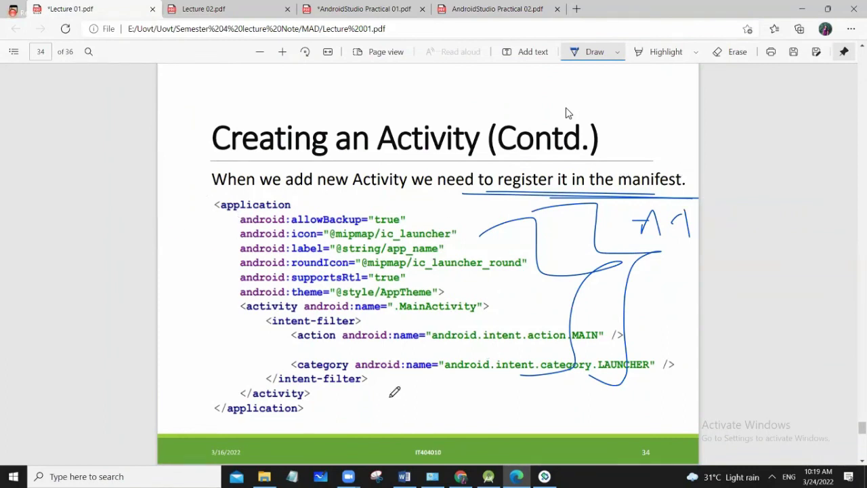
pyautogui.moveTo(527, 211)
pyautogui.mouseDown()
pyautogui.moveTo(496, 286)
pyautogui.moveTo(479, 243)
pyautogui.mouseUp()
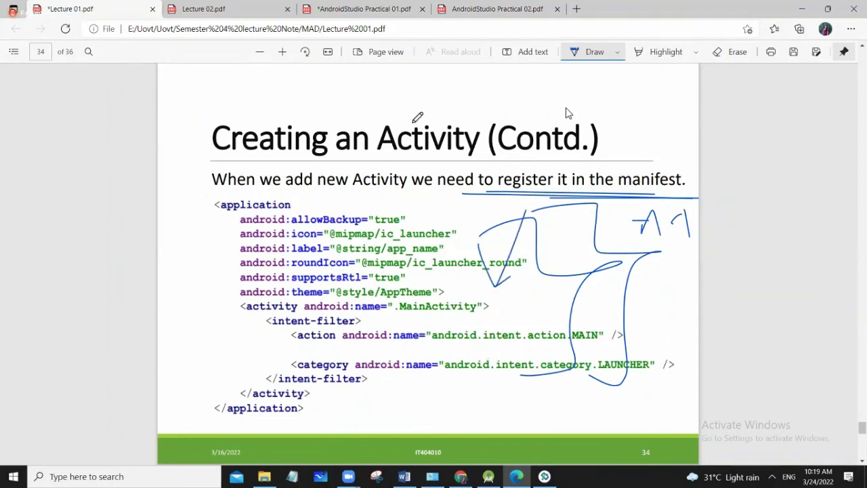
pyautogui.moveTo(340, 96)
pyautogui.mouseDown()
pyautogui.moveTo(515, 177)
pyautogui.moveTo(469, 197)
pyautogui.mouseUp()
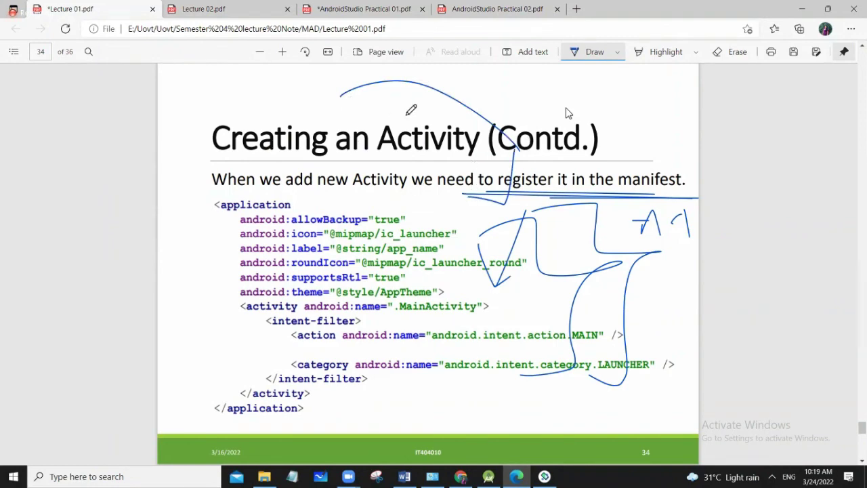
# Circle the "Virtual Device Configuration" title on slide 35 with the pen
pyautogui.scroll(-5, 412, 110)
pyautogui.scroll(-2, 499, 246)
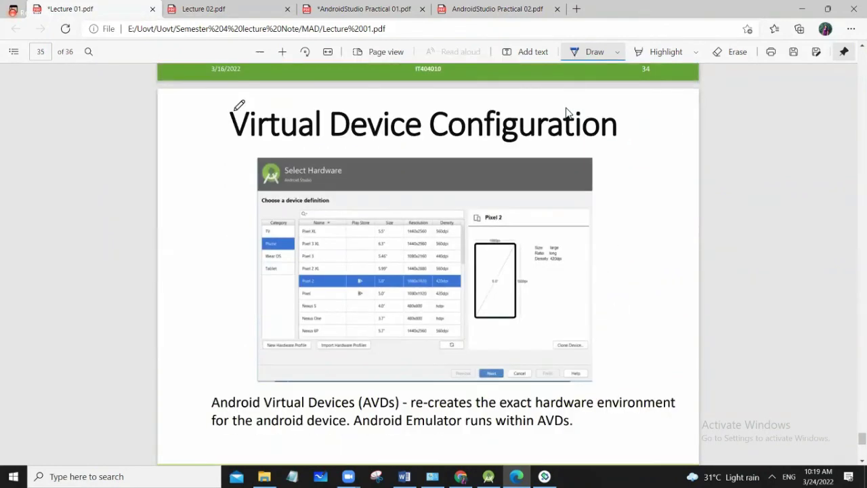
pyautogui.moveTo(232, 115)
pyautogui.mouseDown()
pyautogui.moveTo(581, 119)
pyautogui.moveTo(212, 117)
pyautogui.mouseUp()
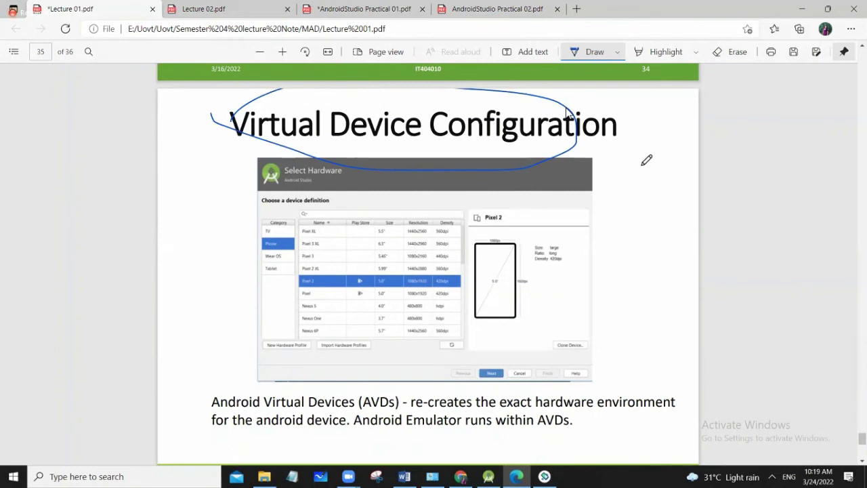
# Review the virtual device and "Select a system image" slides, and revisit the earlier slides back to Android Process Priorities
pyautogui.scroll(-1, 646, 160)
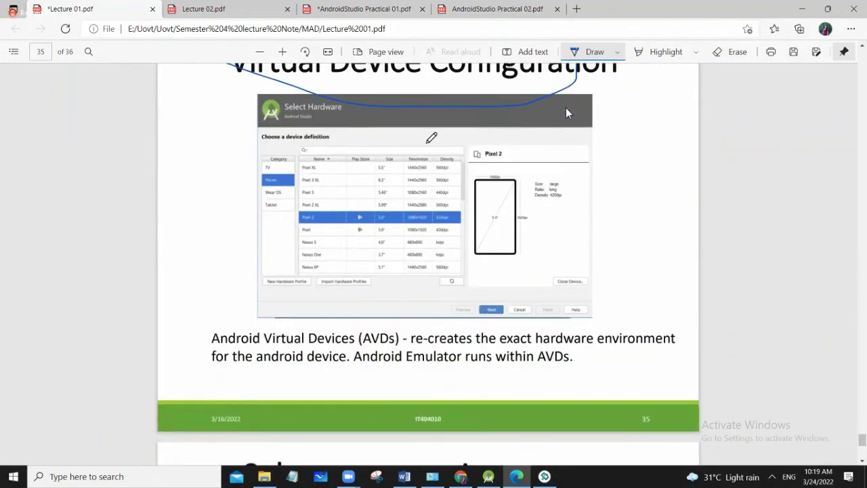
pyautogui.scroll(-2, 495, 252)
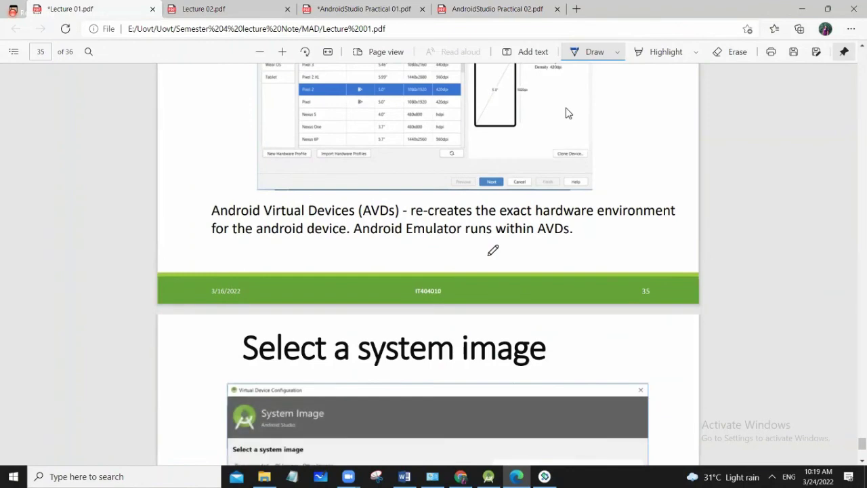
pyautogui.scroll(-3, 493, 250)
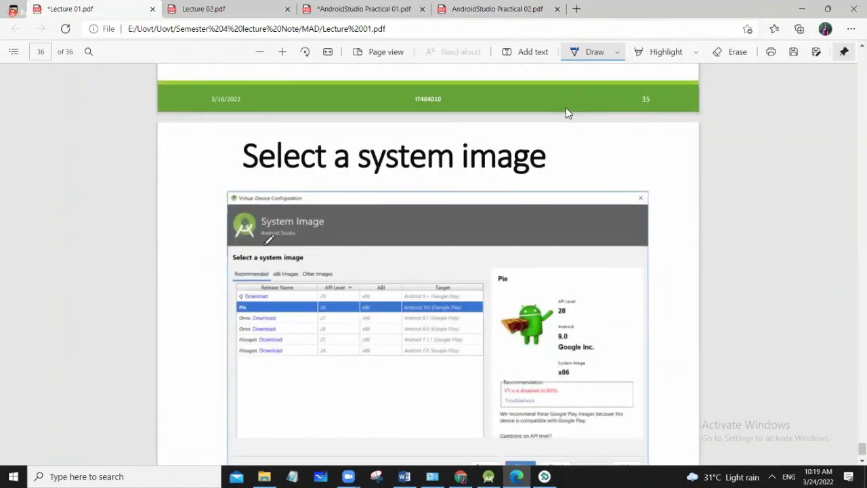
pyautogui.scroll(-1, 624, 253)
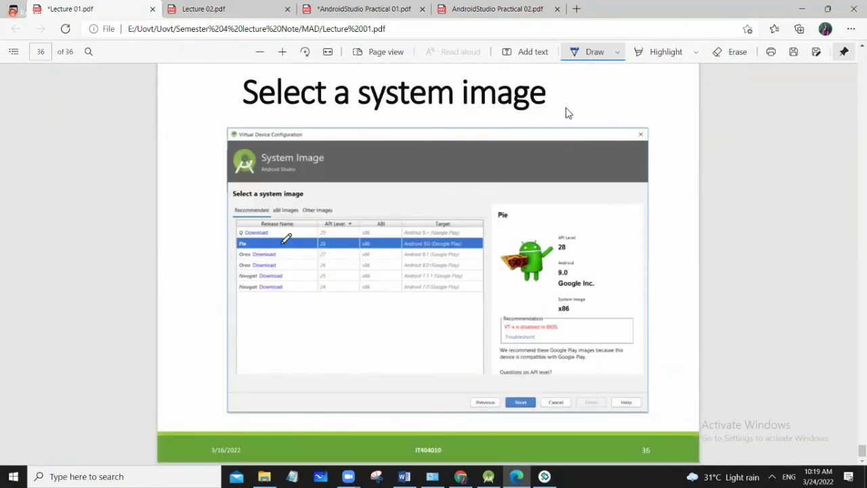
pyautogui.scroll(10, 461, 136)
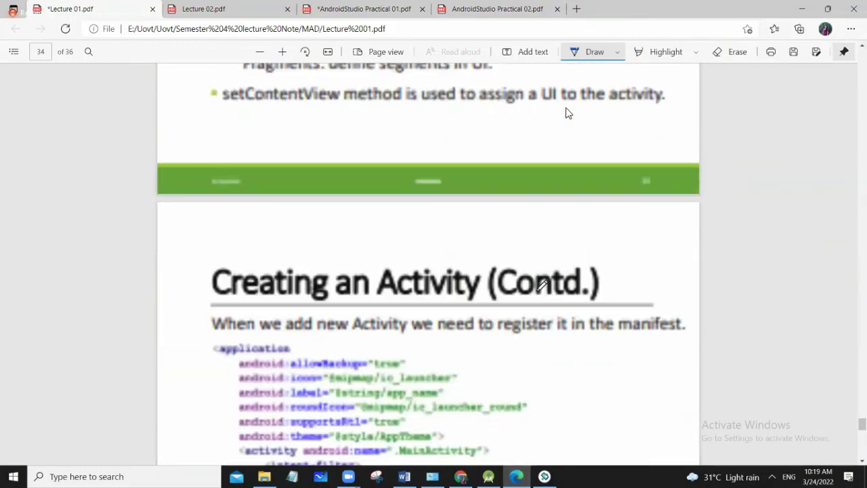
pyautogui.scroll(20, 542, 288)
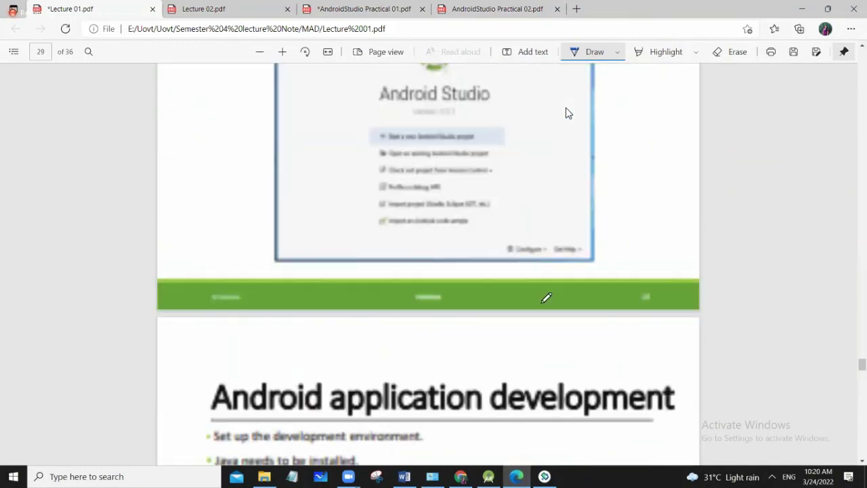
pyautogui.scroll(15, 546, 298)
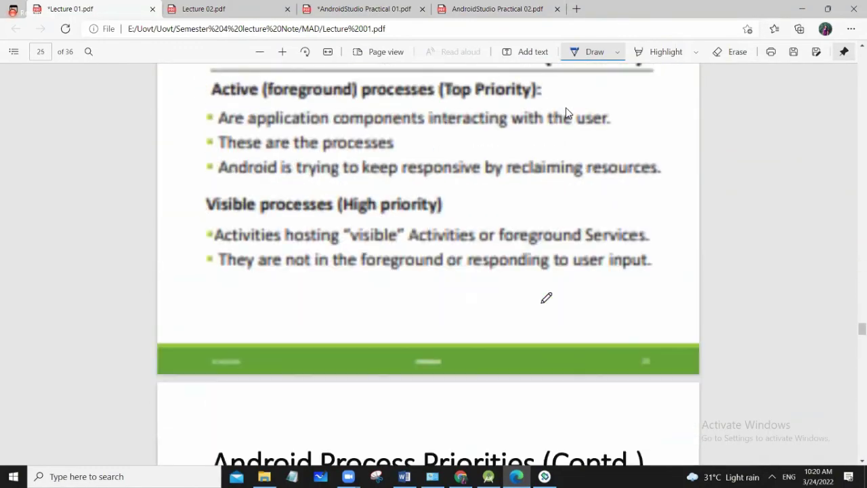
pyautogui.scroll(5, 546, 298)
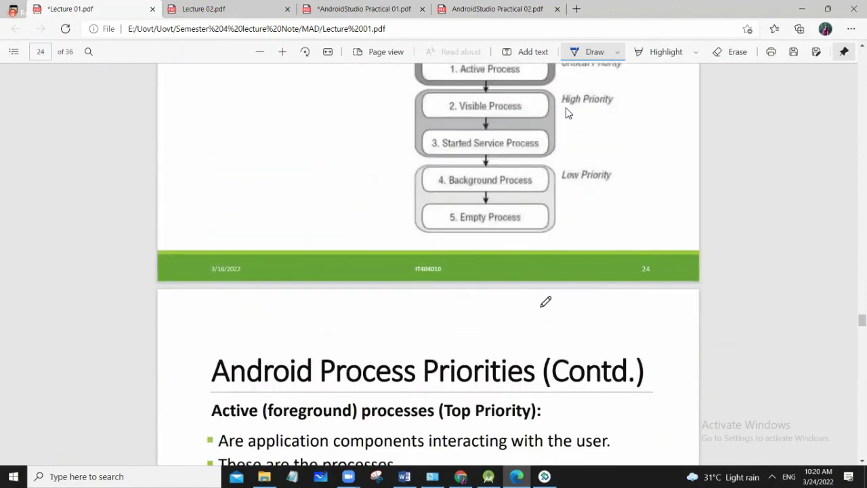
pyautogui.scroll(-3, 546, 301)
# Switch to Android Studio and bring up the emulator to view the running app, and return to the lecture PDF
pyautogui.click(489, 476)
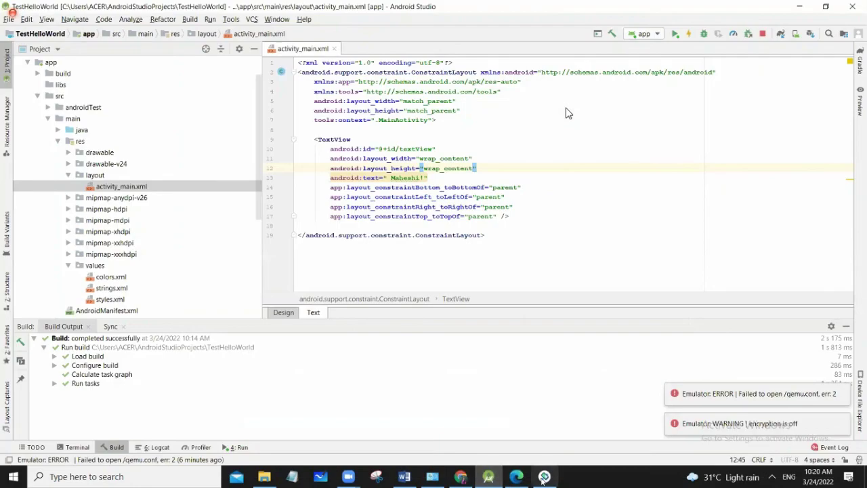
pyautogui.click(544, 477)
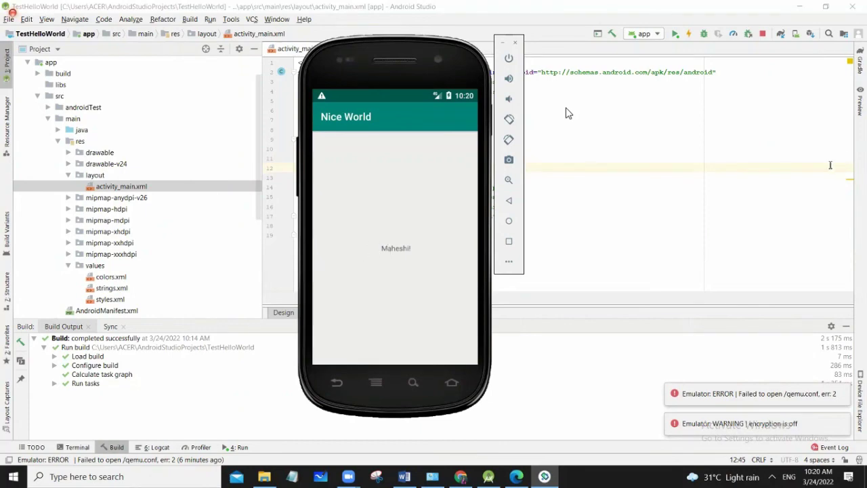
pyautogui.hotkey('alt', 'Tab')
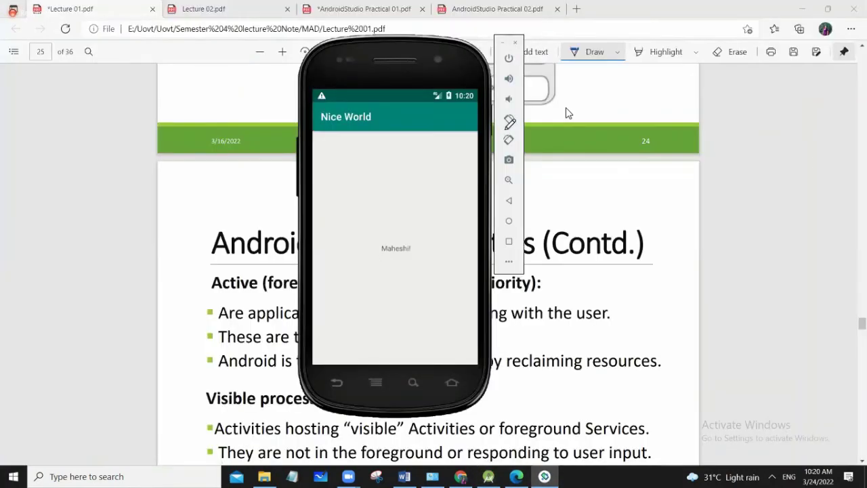
# Close the Lecture 01 PDF after passing through its Android Process Priorities and Android Studio slides
pyautogui.scroll(-4, 637, 334)
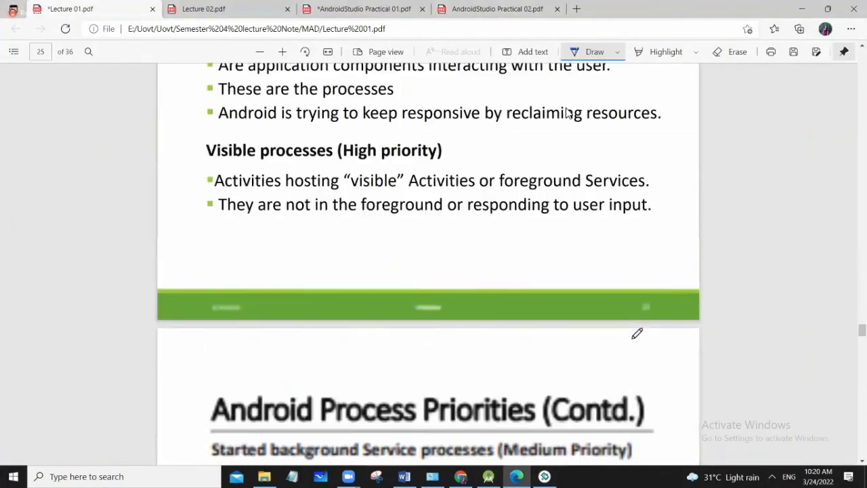
pyautogui.scroll(-10, 568, 113)
pyautogui.click(153, 9)
pyautogui.click(486, 89)
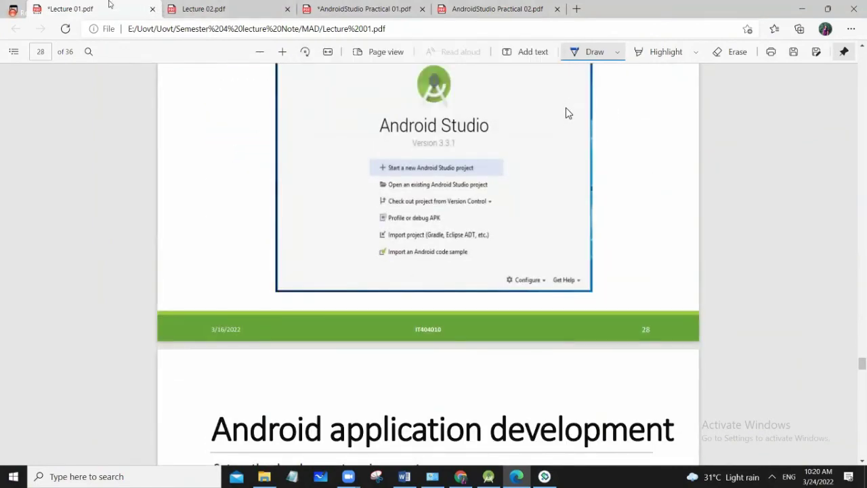
# Skim the Lecture 02 slides from the title page through development tools, manifest, events, layouts and gravity to Widget Box Model
pyautogui.scroll(10, 568, 114)
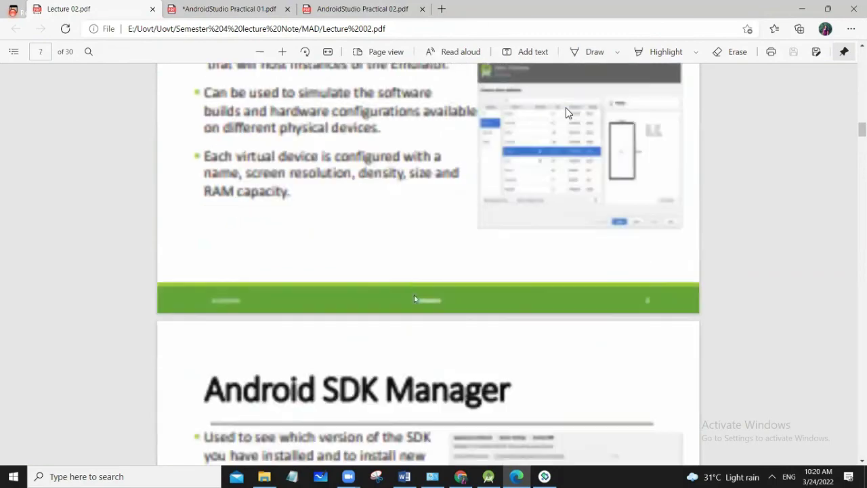
pyautogui.scroll(15, 568, 113)
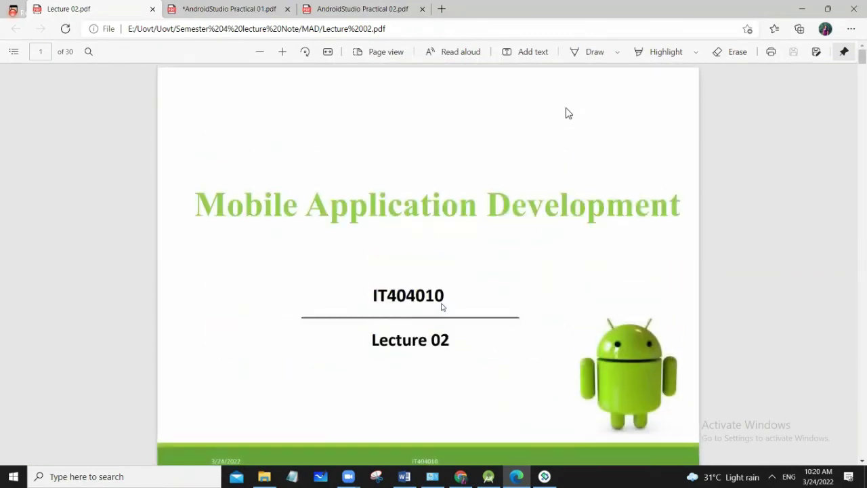
pyautogui.scroll(-7, 568, 113)
pyautogui.scroll(3, 568, 113)
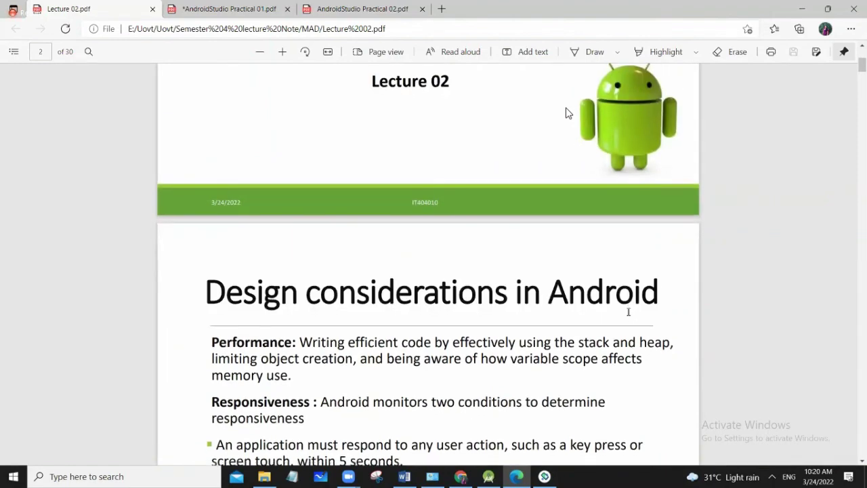
pyautogui.scroll(-5, 568, 113)
pyautogui.scroll(-6, 568, 113)
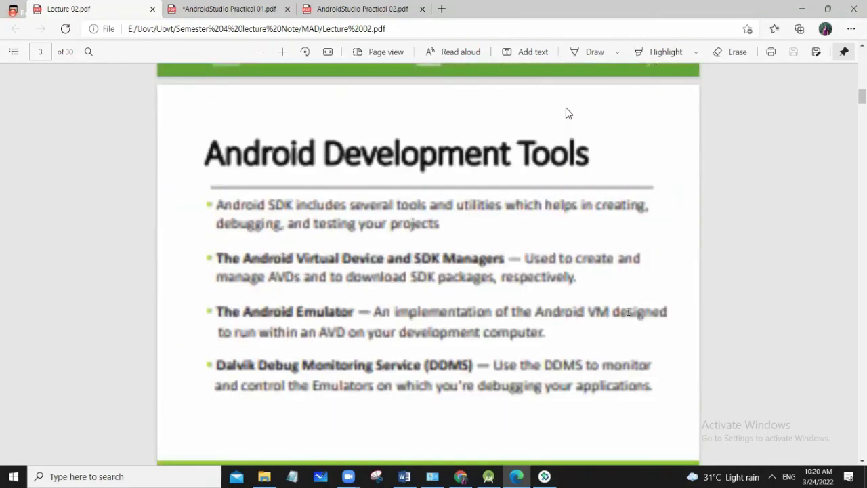
pyautogui.scroll(-20, 568, 113)
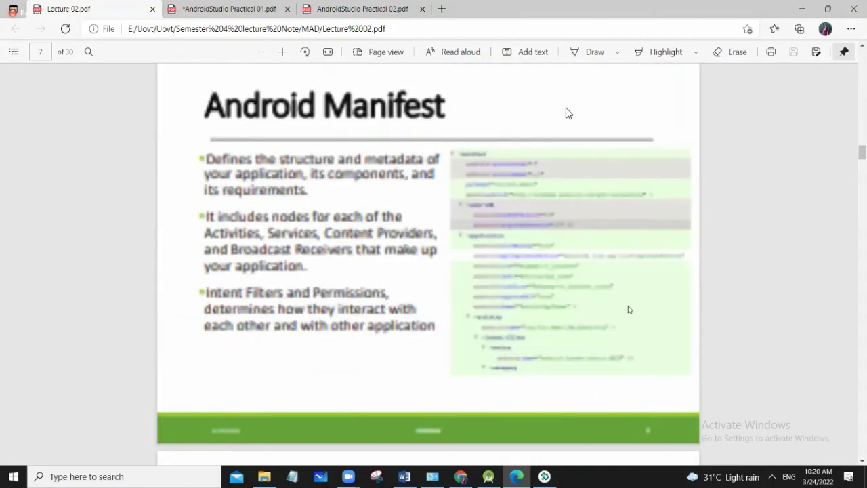
pyautogui.scroll(-7, 305, 295)
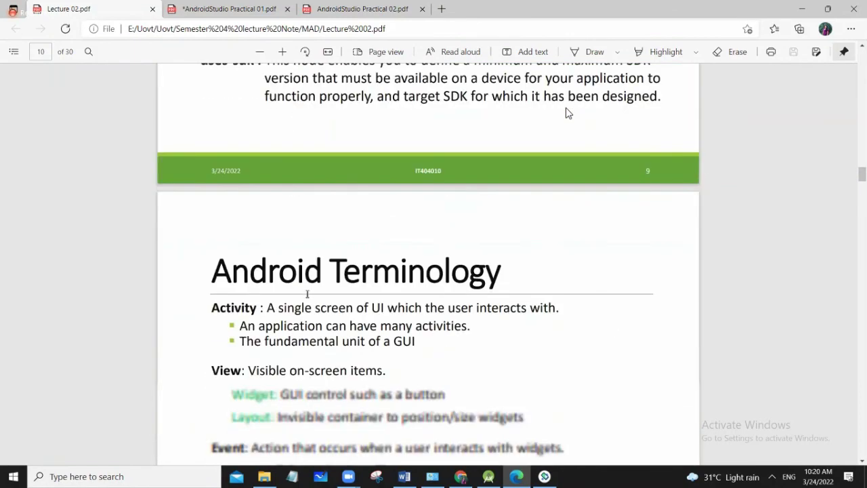
pyautogui.scroll(-10, 306, 299)
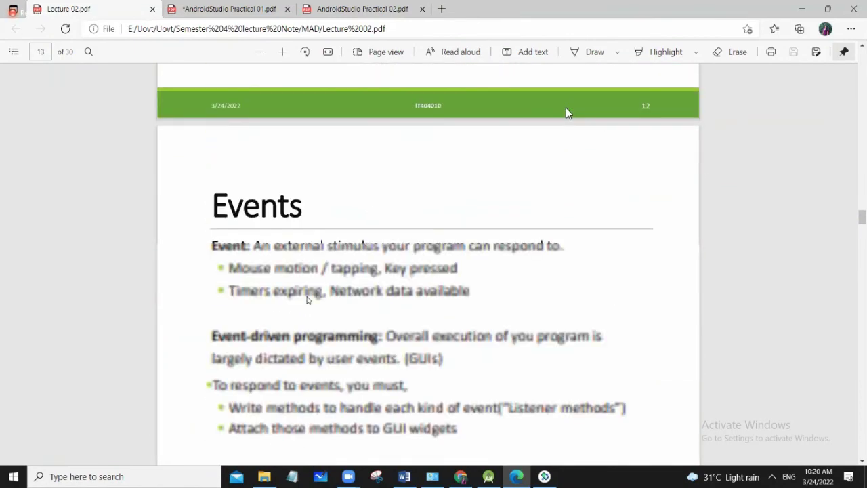
pyautogui.scroll(-16, 568, 113)
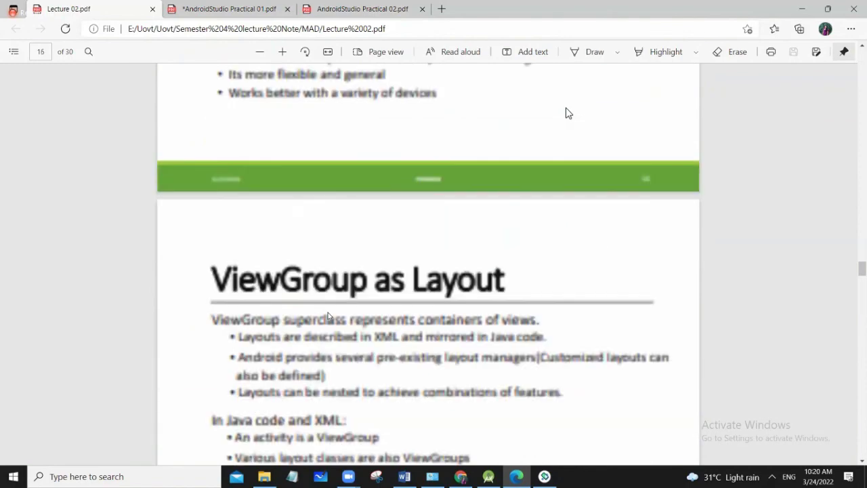
pyautogui.scroll(-7, 568, 113)
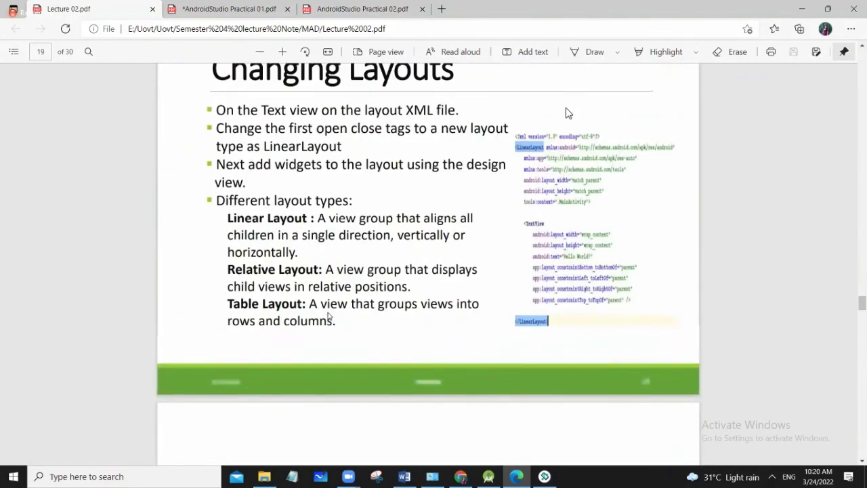
pyautogui.scroll(-1, 568, 114)
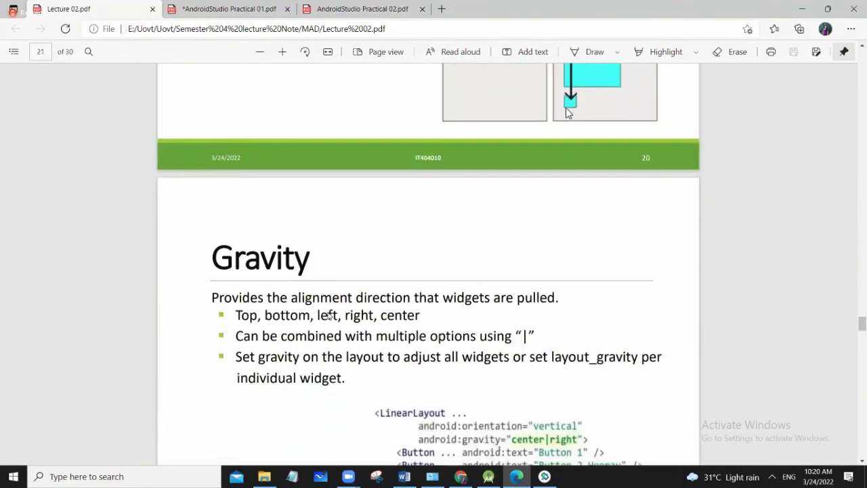
pyautogui.scroll(-8, 568, 114)
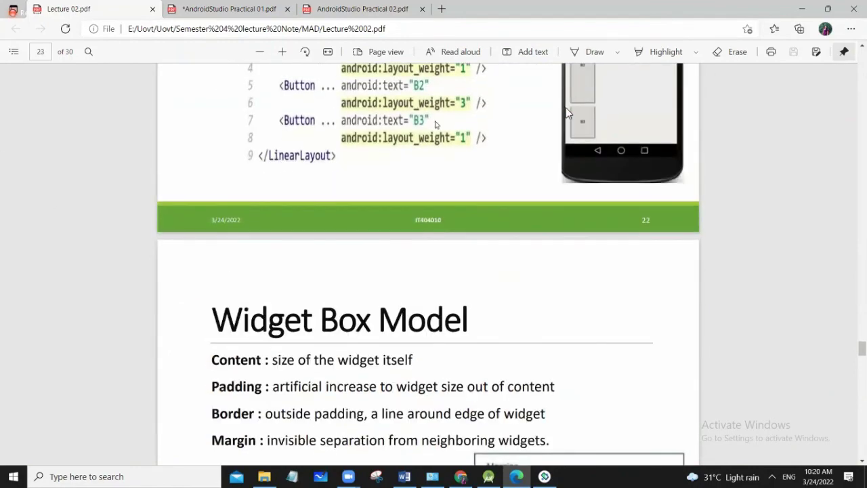
# Bring up the AndroidStudio Practical 01 PDF and read its instructions 16 to 26 on string variables and R.java
pyautogui.click(802, 8)
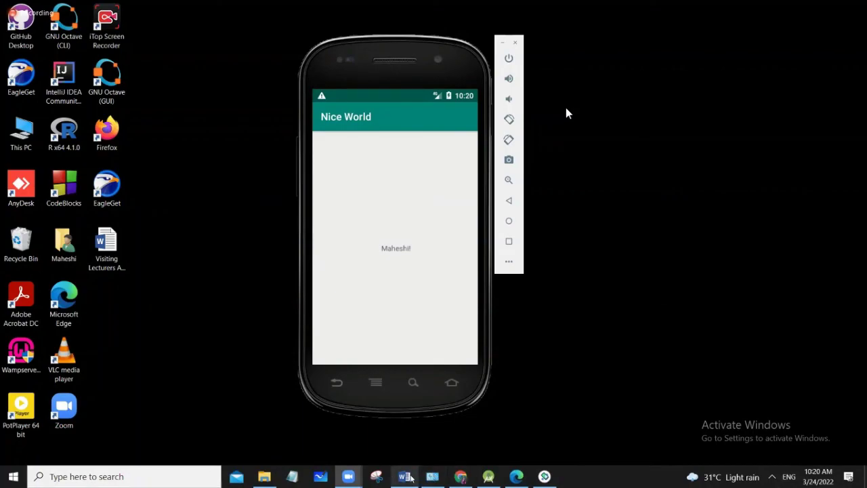
pyautogui.click(525, 478)
pyautogui.click(387, 8)
pyautogui.click(182, 9)
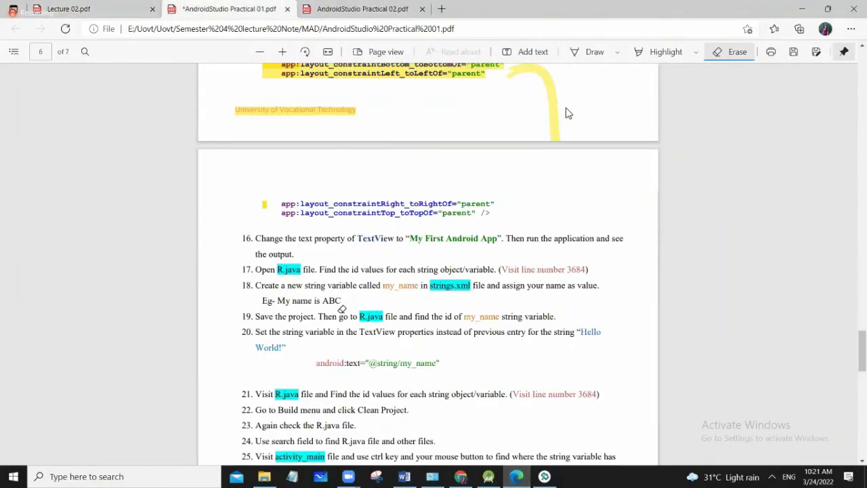
pyautogui.scroll(4, 318, 205)
pyautogui.scroll(-6, 303, 292)
pyautogui.scroll(-5, 302, 293)
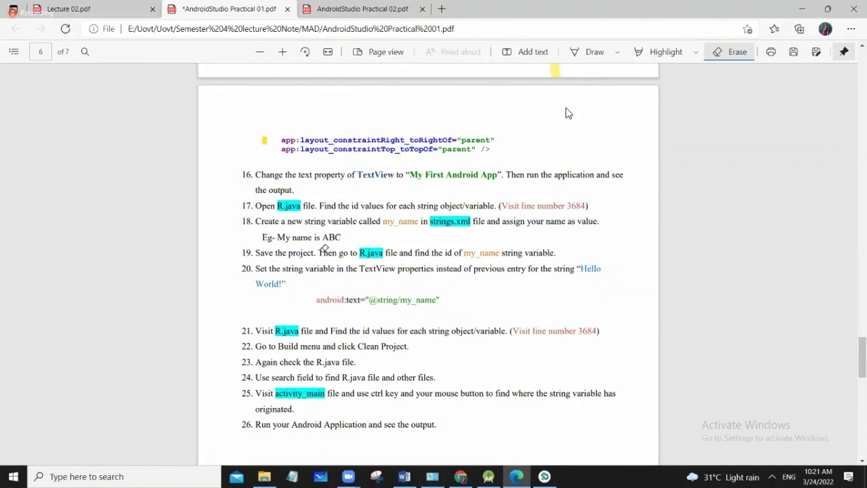
pyautogui.scroll(-2, 376, 251)
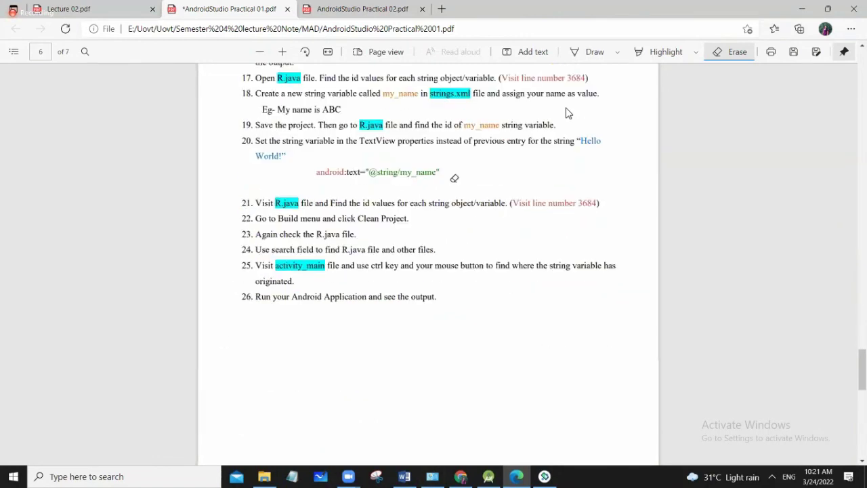
# Recheck instructions 16 to 26 of Practical 01, and open the AndroidStudio Practical 02 PDF to read its project and emulator setup
pyautogui.scroll(2, 376, 204)
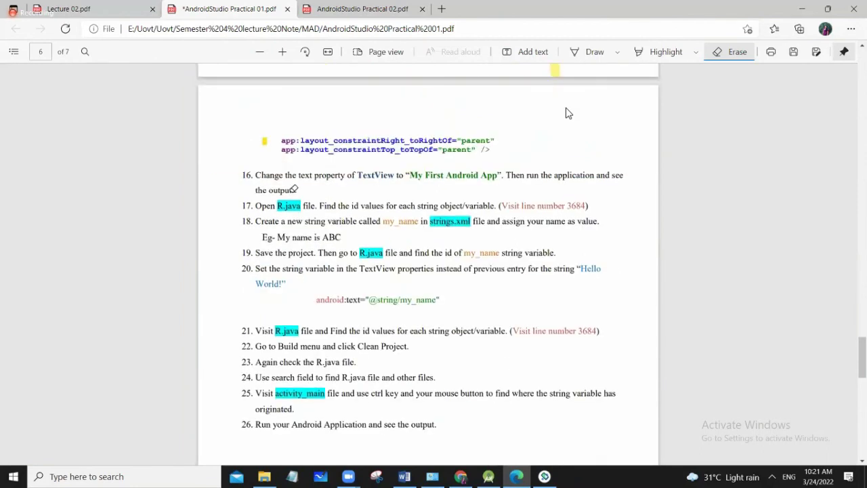
pyautogui.scroll(-2, 347, 322)
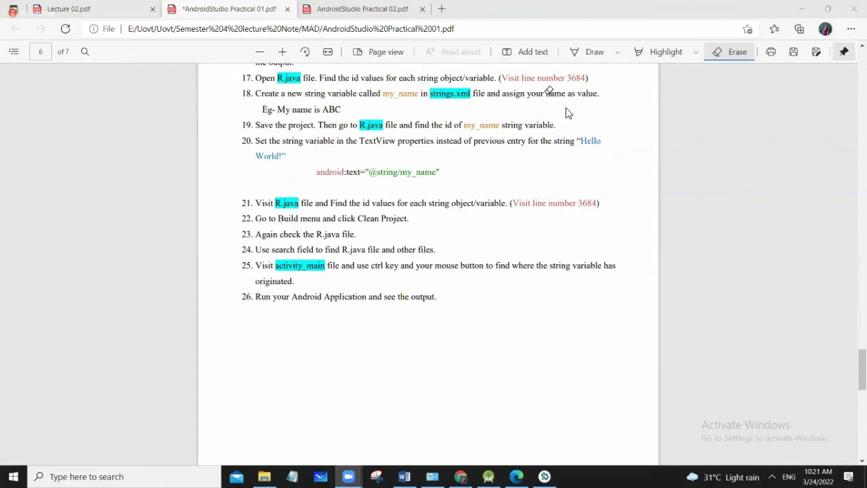
pyautogui.click(406, 9)
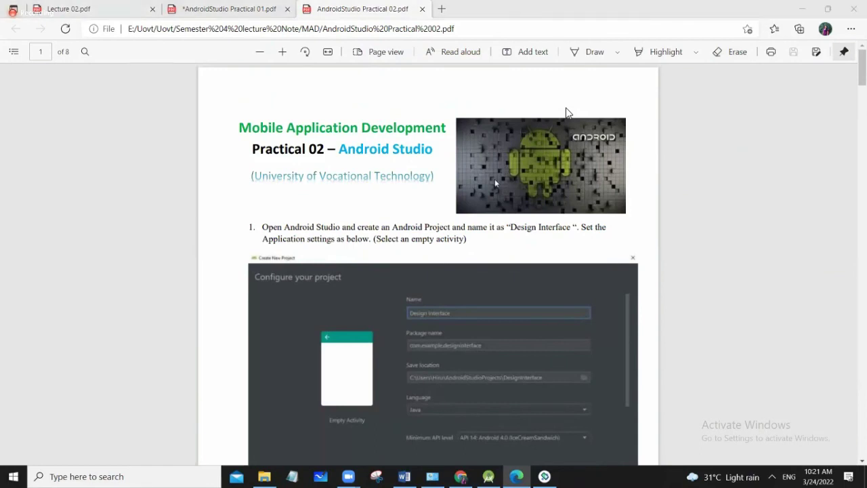
pyautogui.scroll(-2, 495, 204)
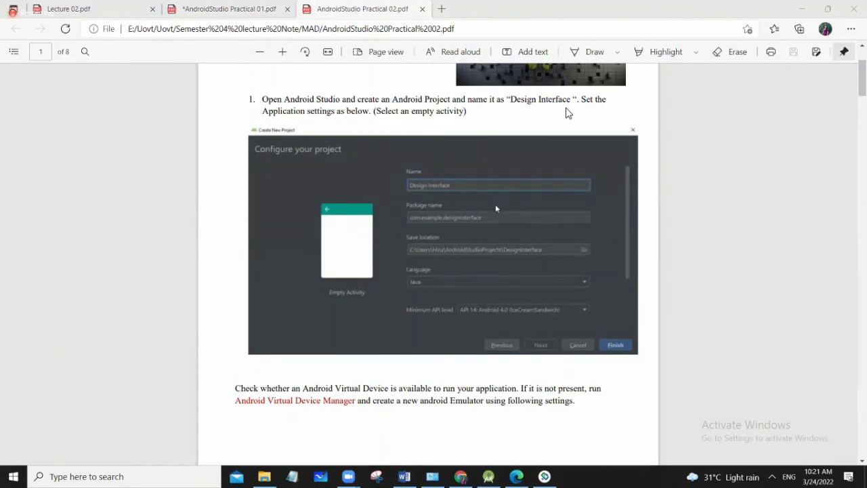
pyautogui.scroll(-1, 568, 112)
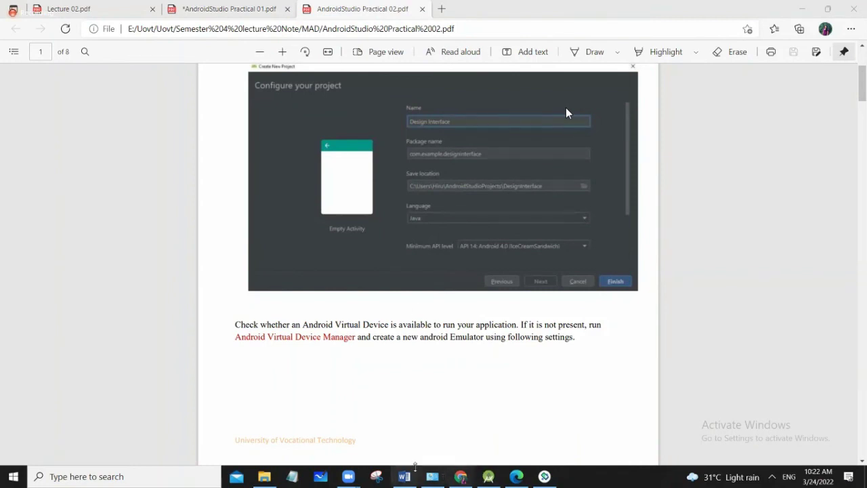
# Switch to Android Studio and open the AVD Manager to view the existing virtual devices
pyautogui.click(489, 477)
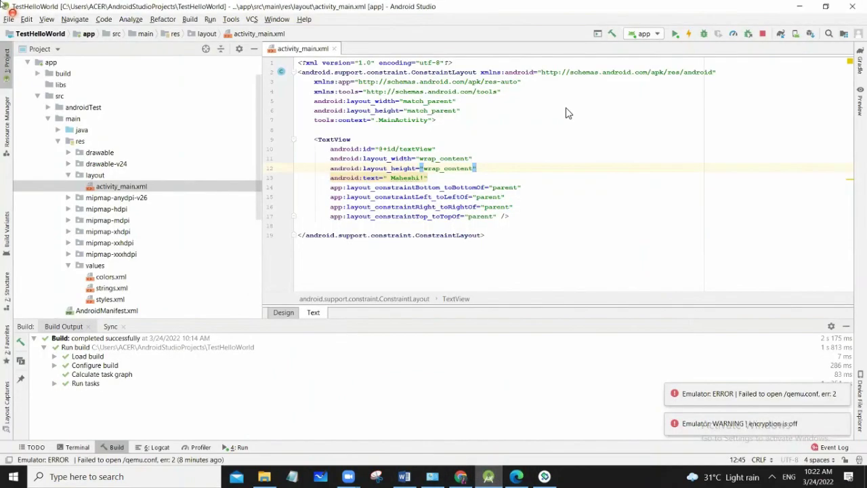
pyautogui.click(252, 19)
pyautogui.moveTo(229, 19)
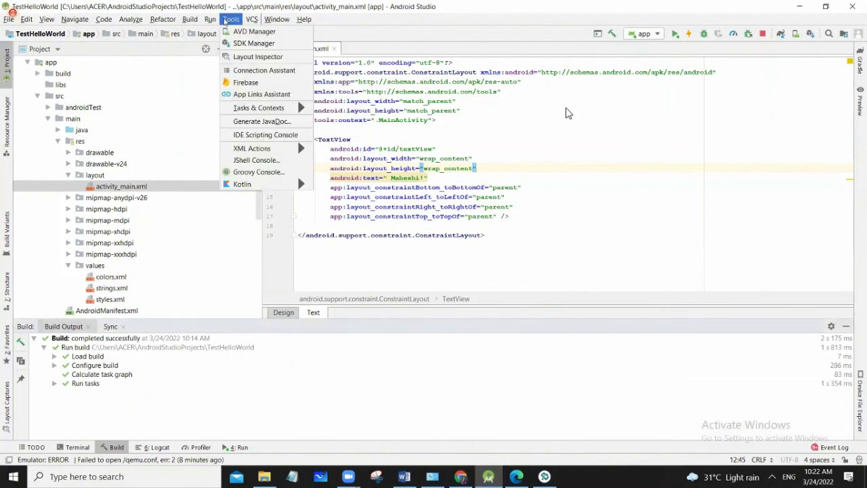
pyautogui.click(254, 32)
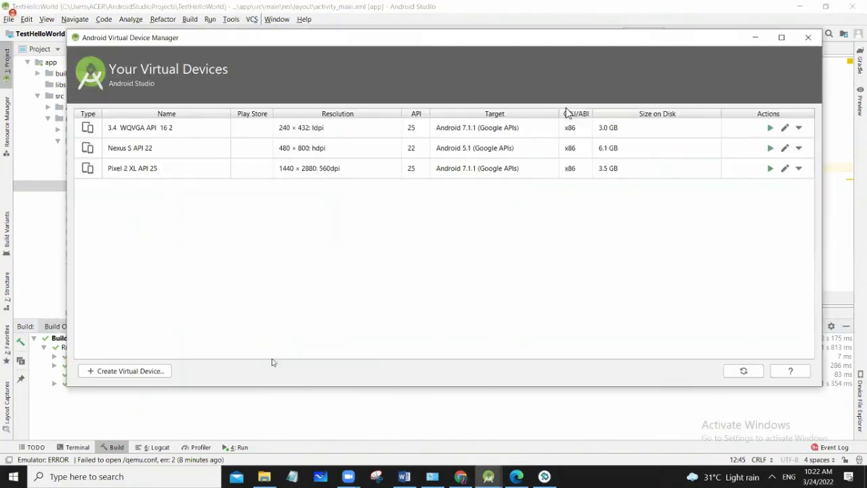
# Start a new virtual device with the Pixel XL definition, view its recommended system images, and cancel the setup
pyautogui.click(122, 371)
pyautogui.scroll(-10, 256, 288)
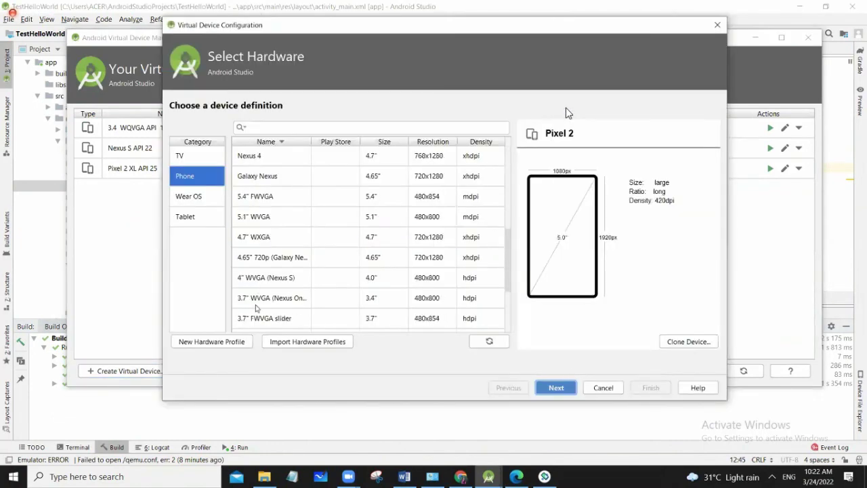
pyautogui.scroll(10, 271, 210)
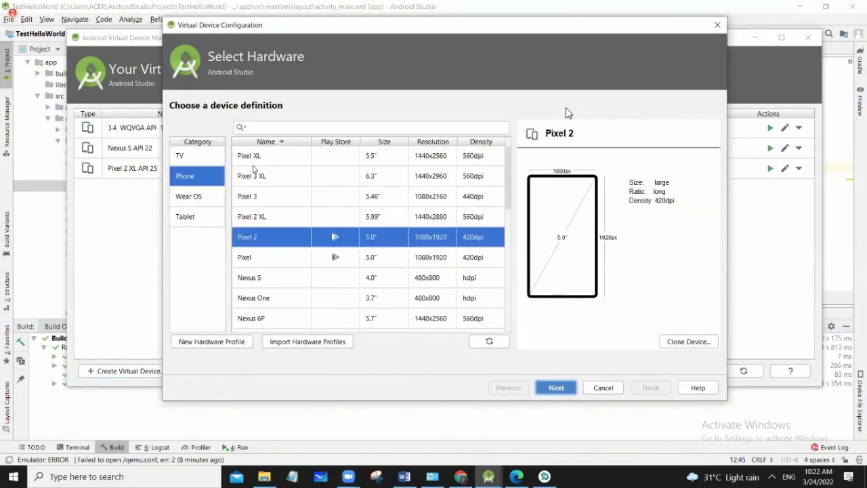
pyautogui.click(258, 156)
pyautogui.click(545, 389)
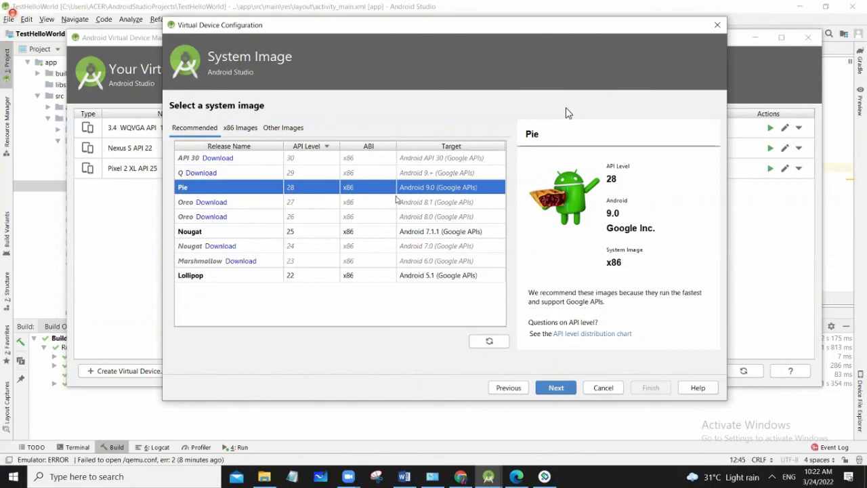
pyautogui.click(489, 341)
pyautogui.click(516, 391)
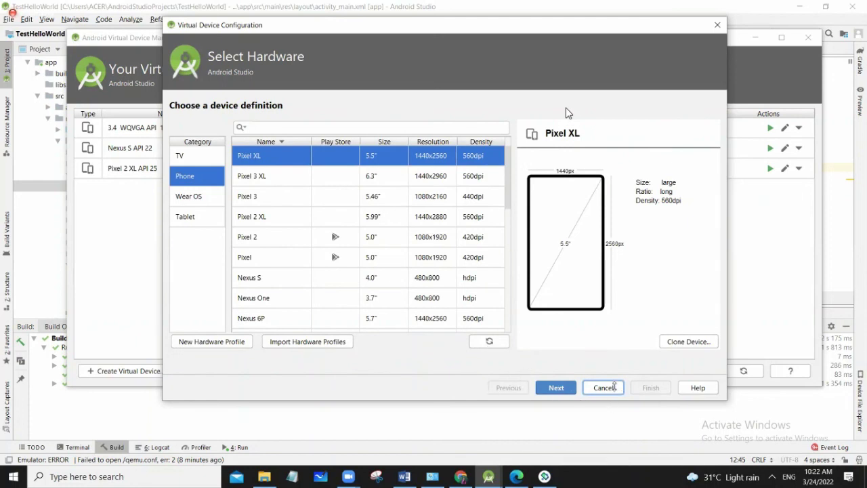
pyautogui.click(614, 386)
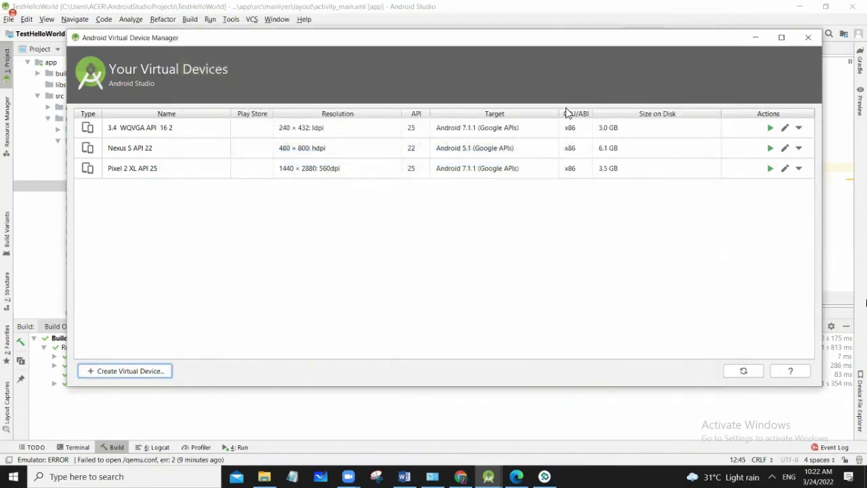
# Start another virtual device, browse the phone definitions, and view the system images for the 4.65" 720p (Galaxy Nexus)
pyautogui.click(127, 373)
pyautogui.scroll(-5, 328, 237)
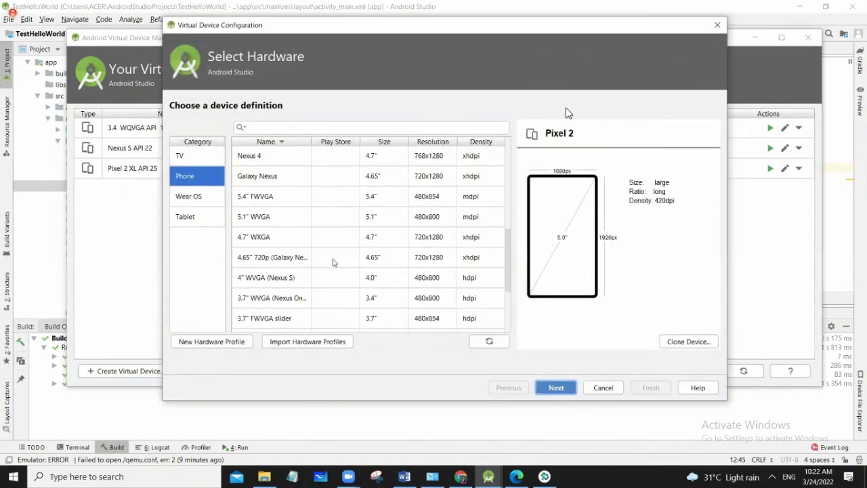
pyautogui.scroll(-3, 331, 254)
pyautogui.scroll(8, 267, 318)
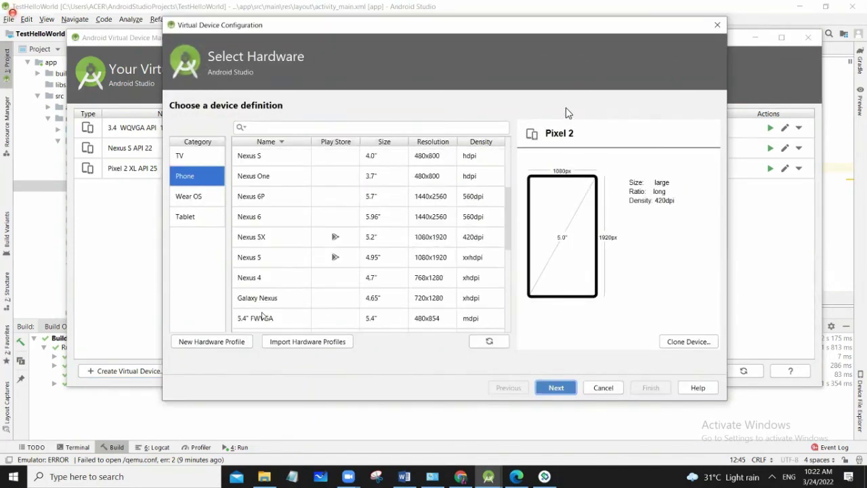
pyautogui.scroll(-1, 291, 288)
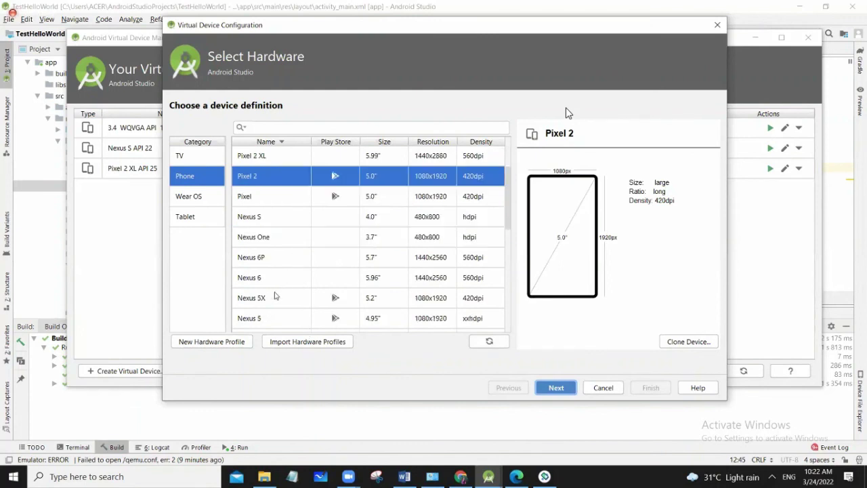
pyautogui.click(256, 301)
pyautogui.scroll(-5, 379, 320)
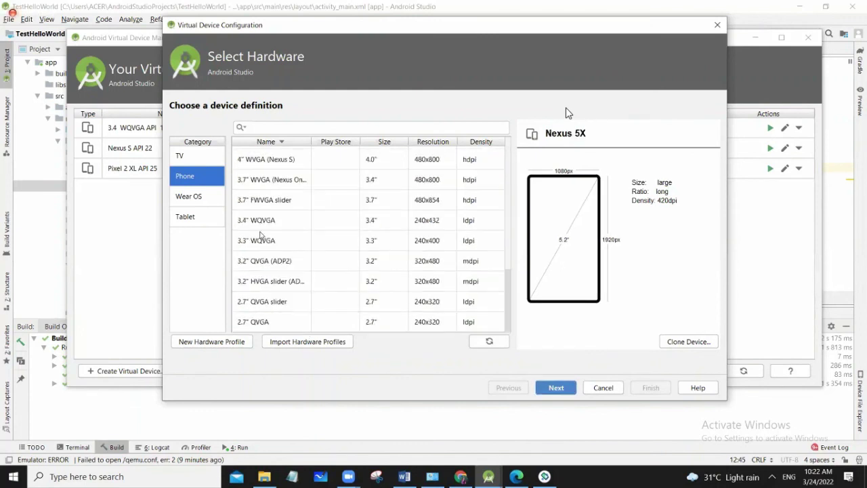
pyautogui.scroll(2, 264, 258)
pyautogui.click(264, 258)
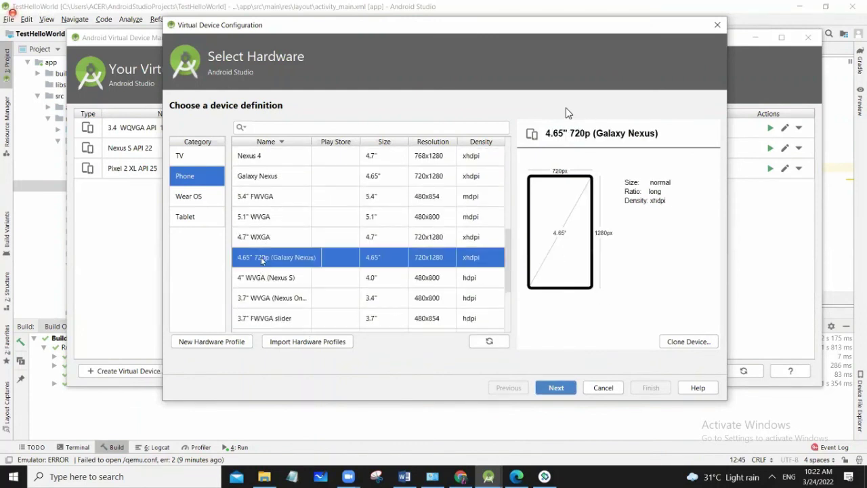
pyautogui.click(556, 388)
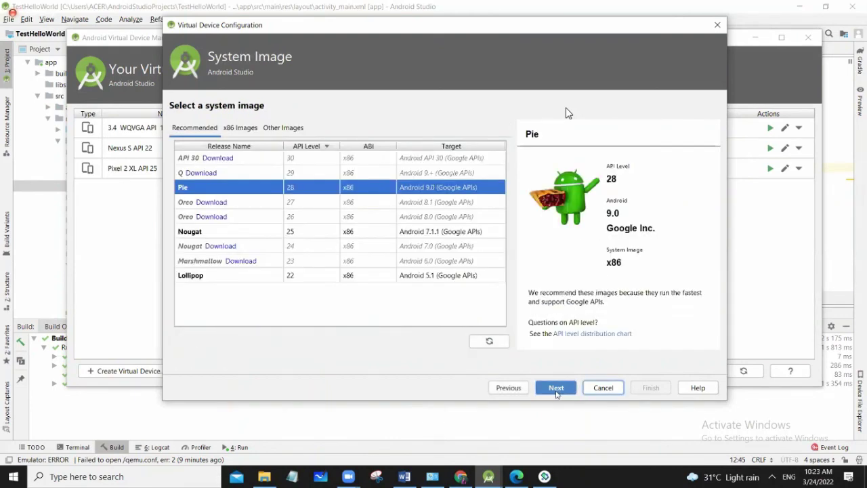
# Return to the hardware list, compare the small WQVGA and QVGA phones, and view the system images for the 2.7" QVGA slider
pyautogui.click(508, 388)
pyautogui.scroll(-5, 393, 265)
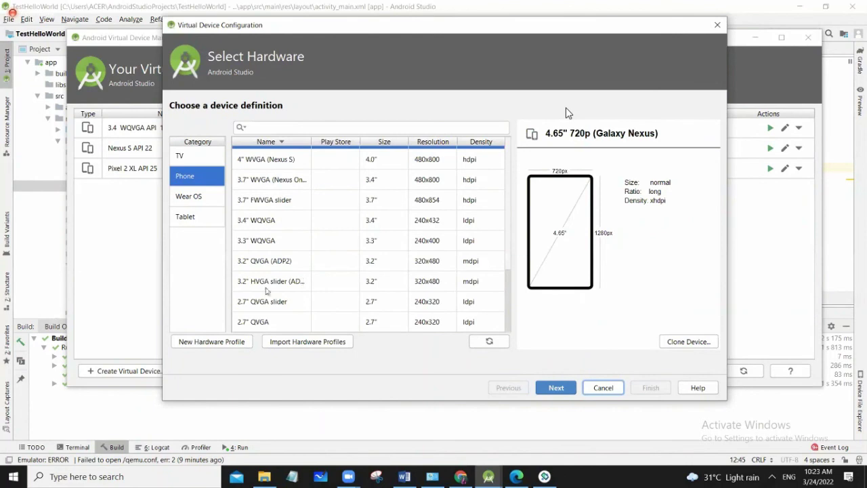
pyautogui.click(277, 322)
pyautogui.click(277, 302)
pyautogui.click(275, 261)
pyautogui.click(273, 242)
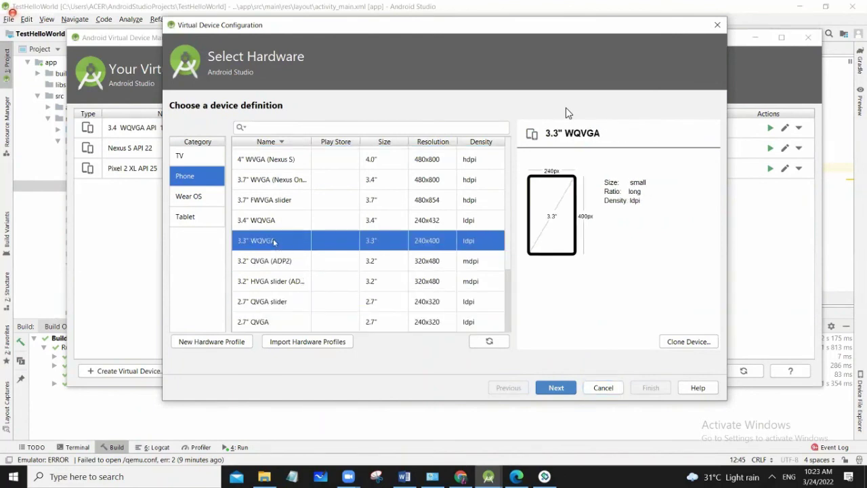
pyautogui.click(298, 281)
pyautogui.click(271, 303)
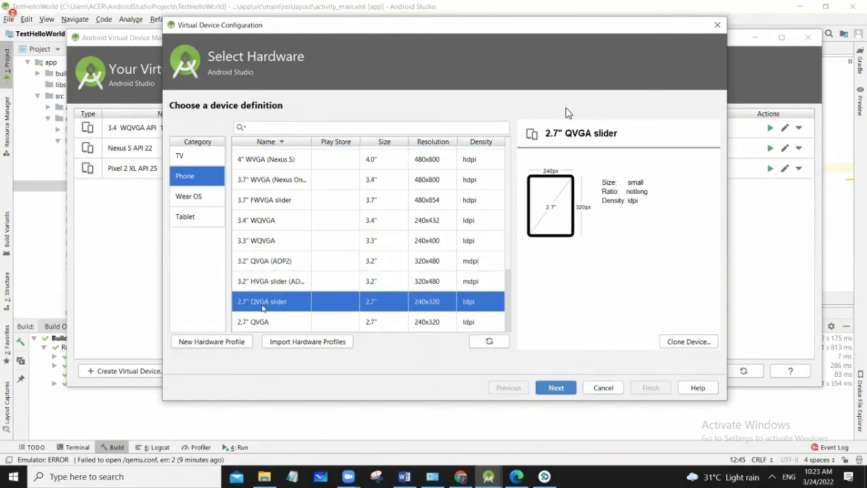
pyautogui.click(556, 388)
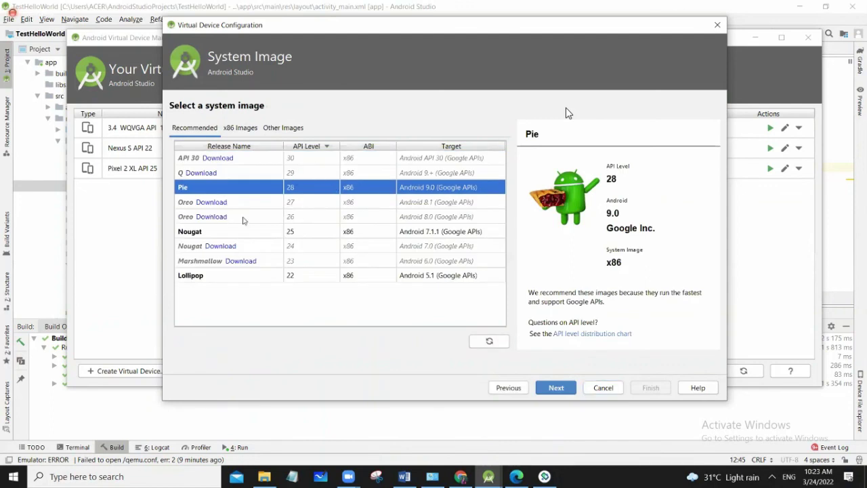
# Go back to the device definitions, choose Galaxy Nexus, and view its recommended system images
pyautogui.click(490, 386)
pyautogui.scroll(5, 359, 261)
pyautogui.scroll(3, 359, 261)
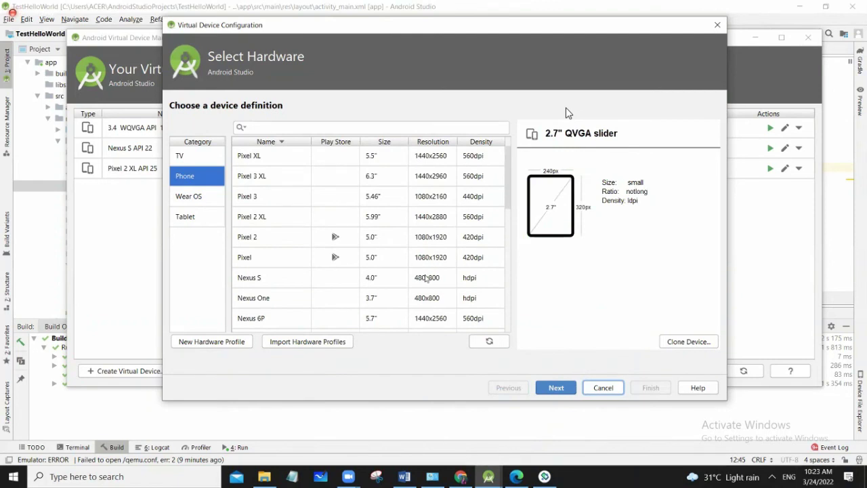
pyautogui.scroll(-3, 425, 278)
pyautogui.click(268, 243)
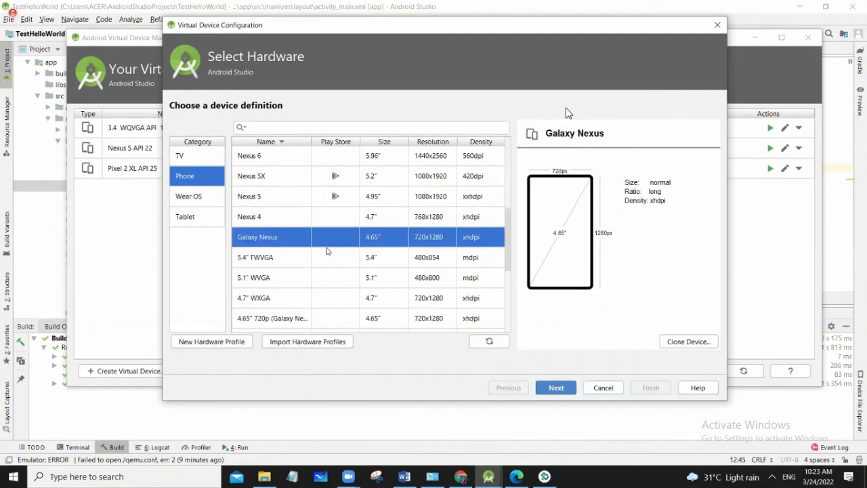
pyautogui.click(563, 389)
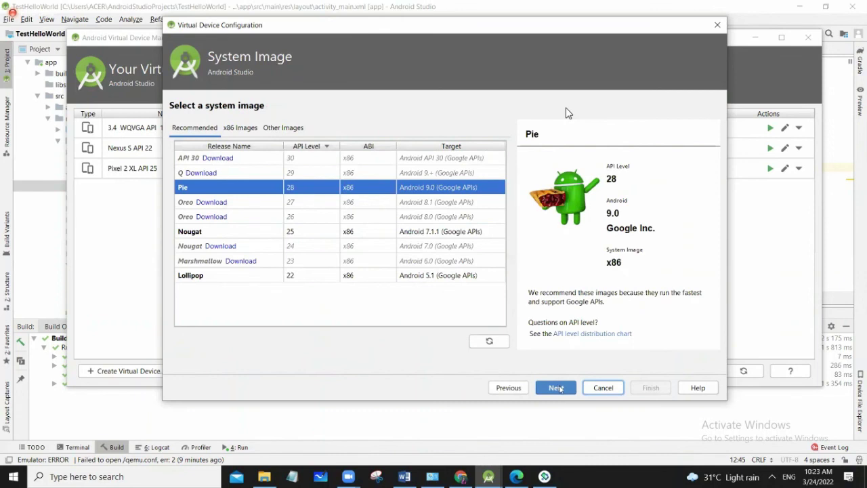
# Go back and choose the Pixel 3 definition, view its system images, and close the virtual device configuration without creating one
pyautogui.click(513, 388)
pyautogui.scroll(3, 356, 227)
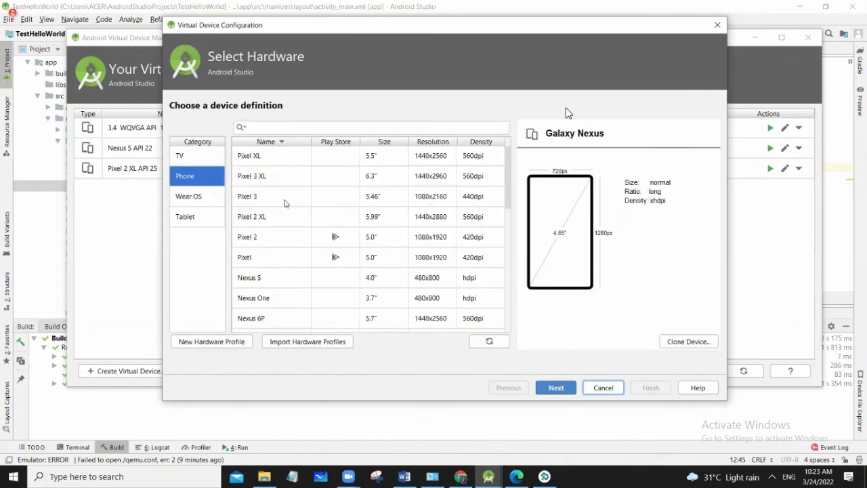
pyautogui.click(286, 203)
pyautogui.click(556, 385)
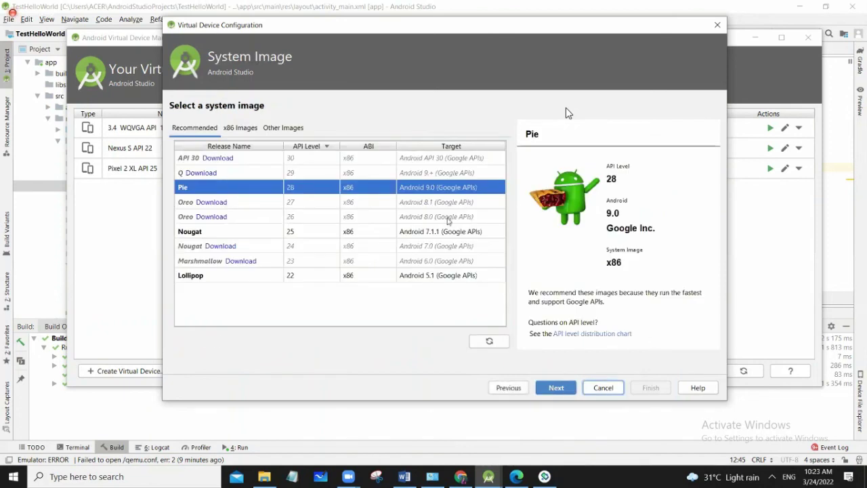
pyautogui.click(718, 24)
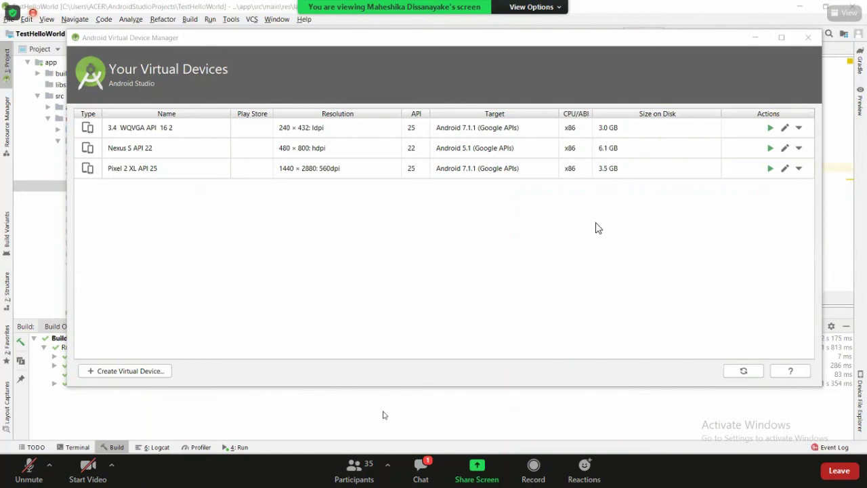
# Open the Zoom meeting chat to check the messages, and close it
pyautogui.click(421, 468)
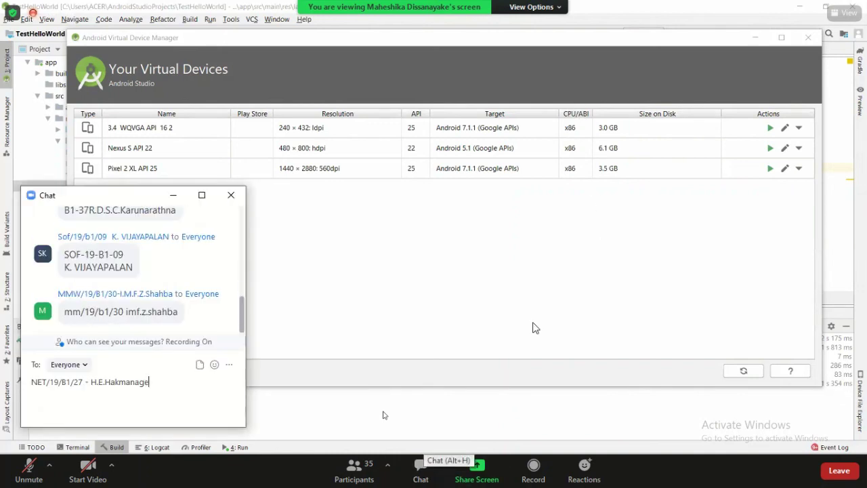
pyautogui.click(231, 195)
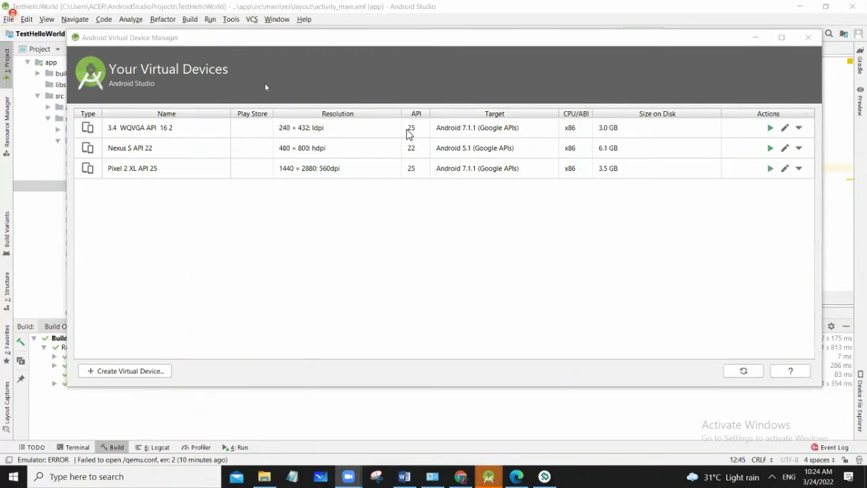
# Bring the Android Virtual Device Manager to the front and close it to return to activity_main.xml
pyautogui.moveTo(491, 479)
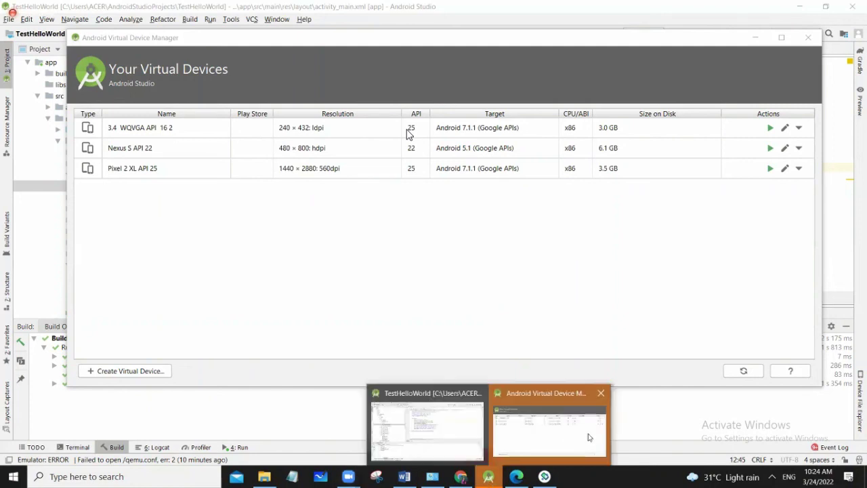
pyautogui.click(587, 437)
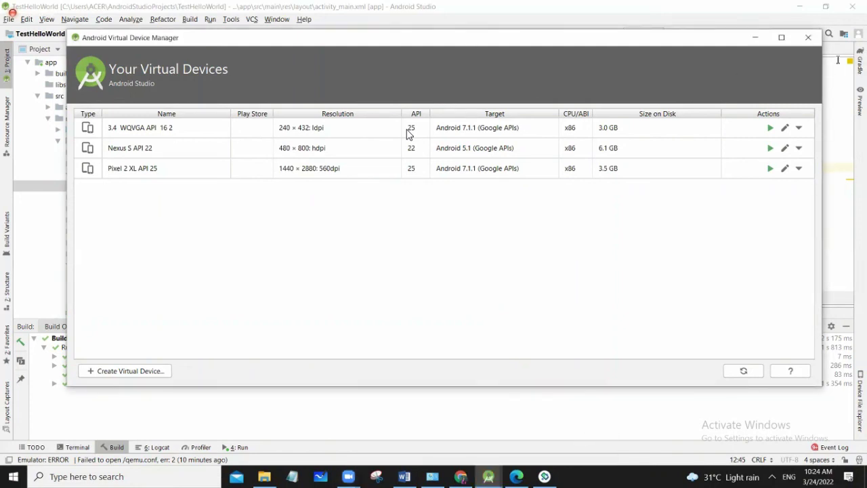
pyautogui.click(808, 37)
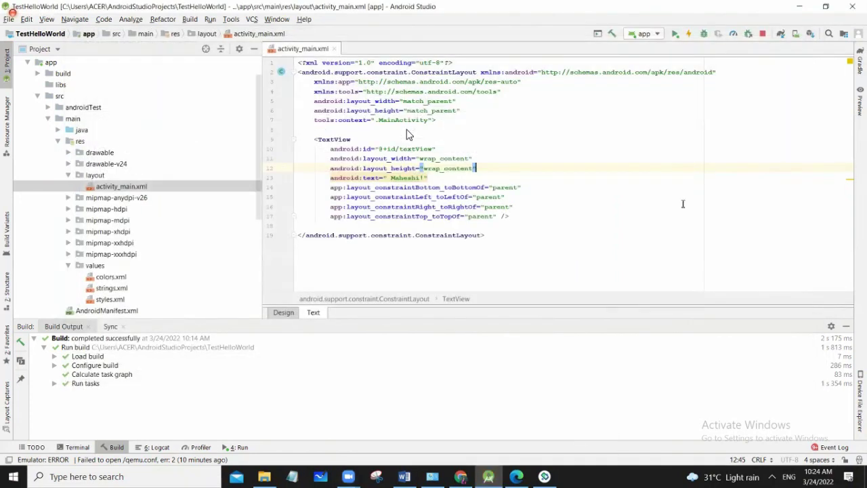